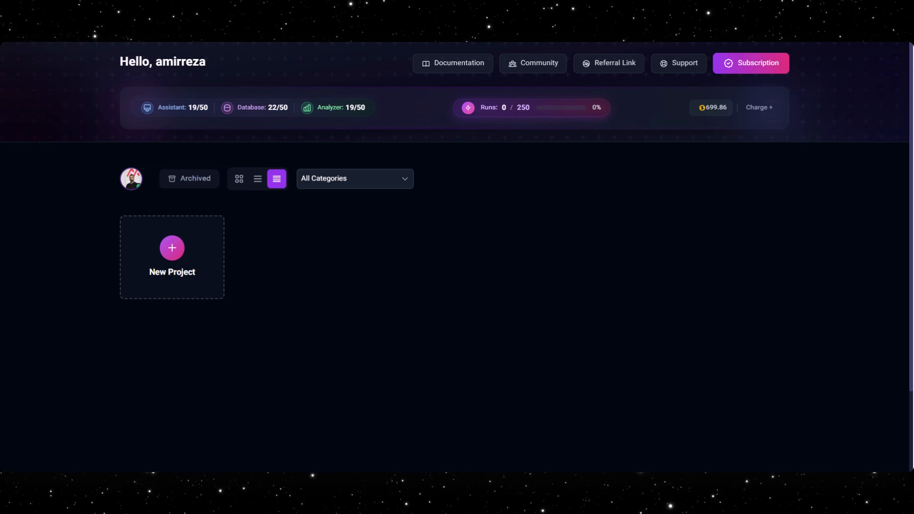
- Create a new project named "WordPress Content Generation"
click(172, 259)
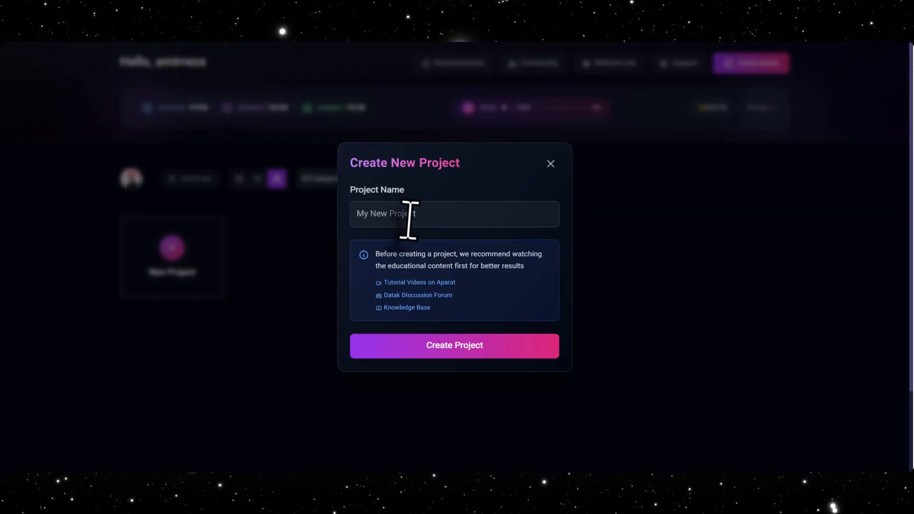
click(408, 214)
text(WordPress Content Generation)
click(495, 345)
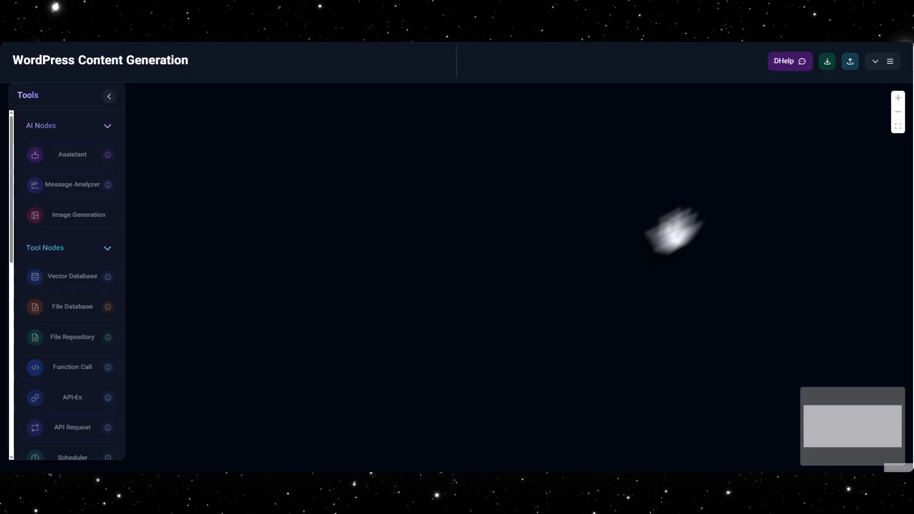
- Import the content generation workflow from its JSON file and acknowledge the warning about temporary node connections
click(827, 62)
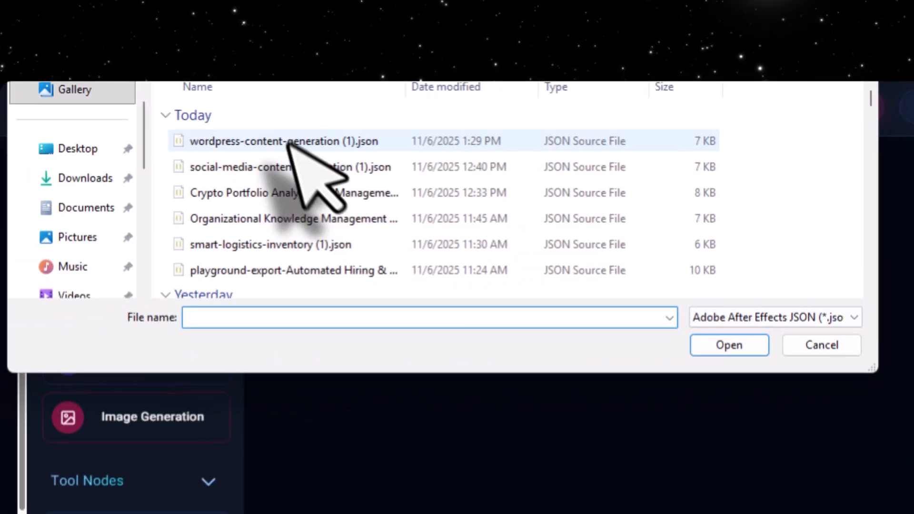
double_click(301, 139)
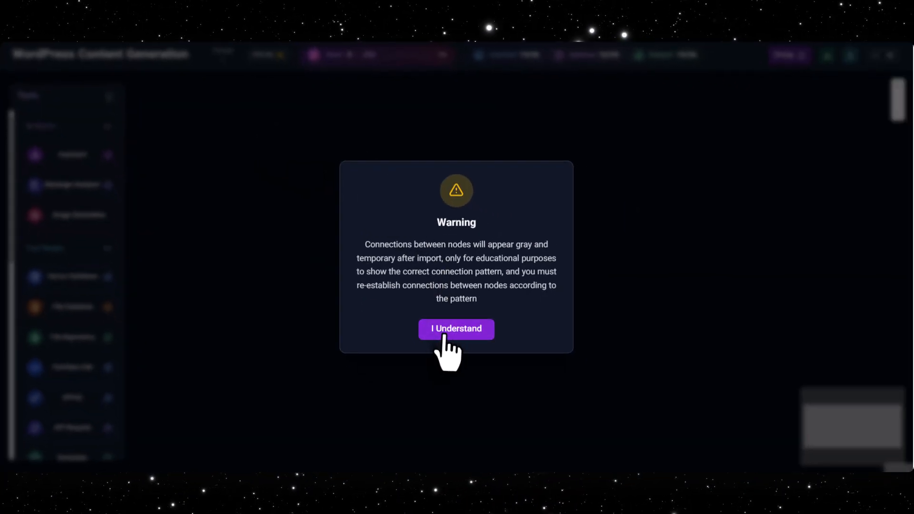
click(443, 333)
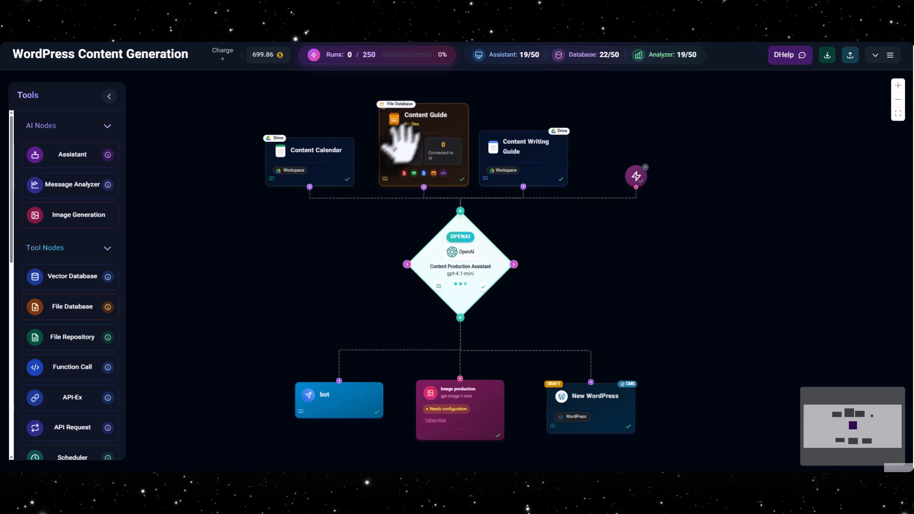
- Review the settings of the Content Guide, Content Writing Guide and Content Calendar nodes
click(458, 125)
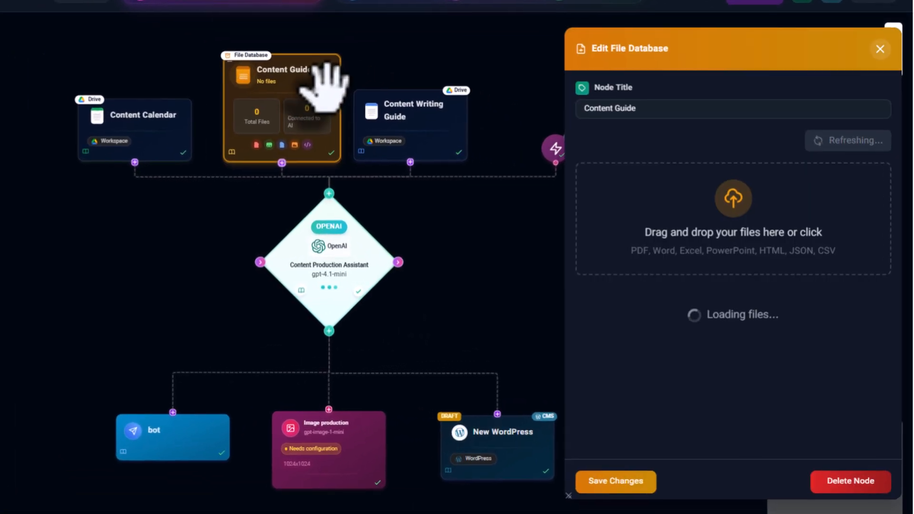
click(406, 106)
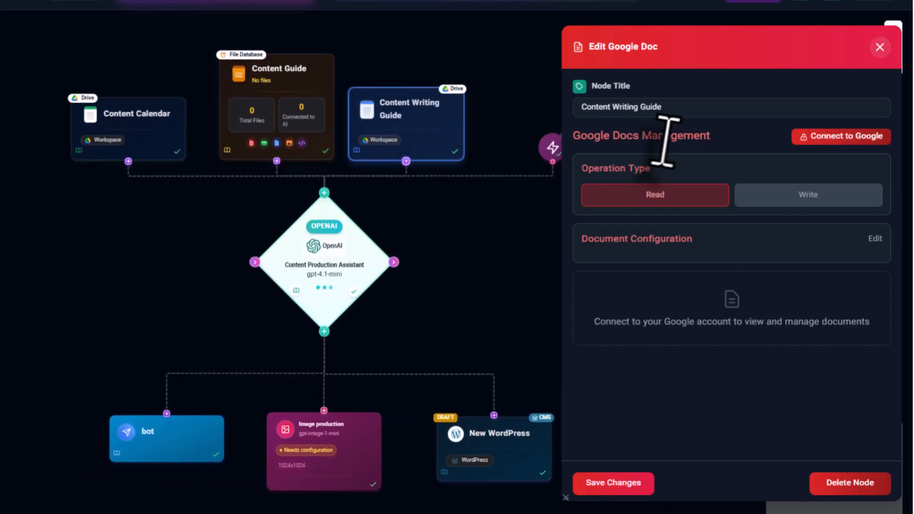
click(268, 72)
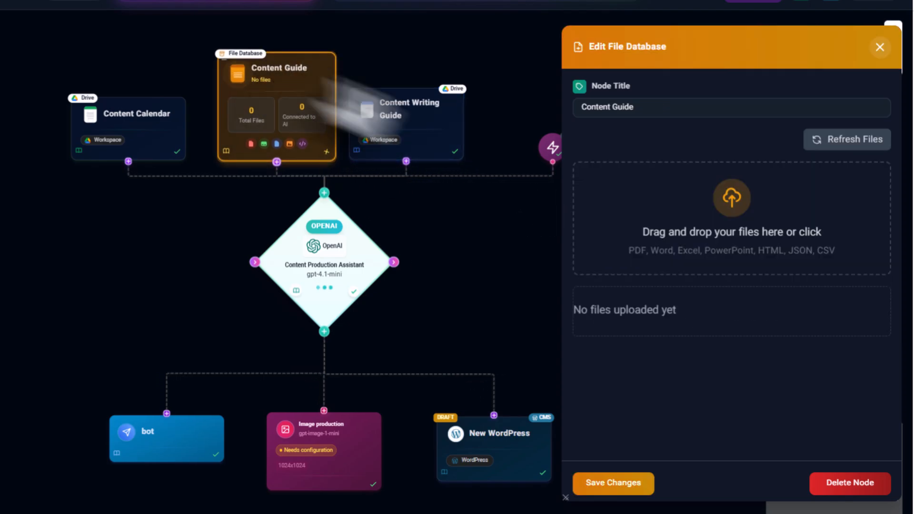
click(133, 116)
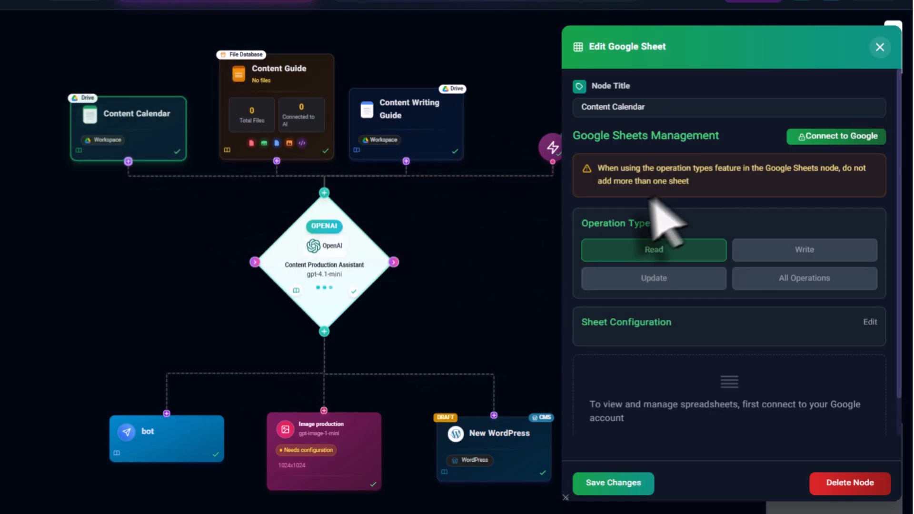
- Review the Content Production Assistant's model settings and read through its full instructions
drag(473, 247, 391, 247)
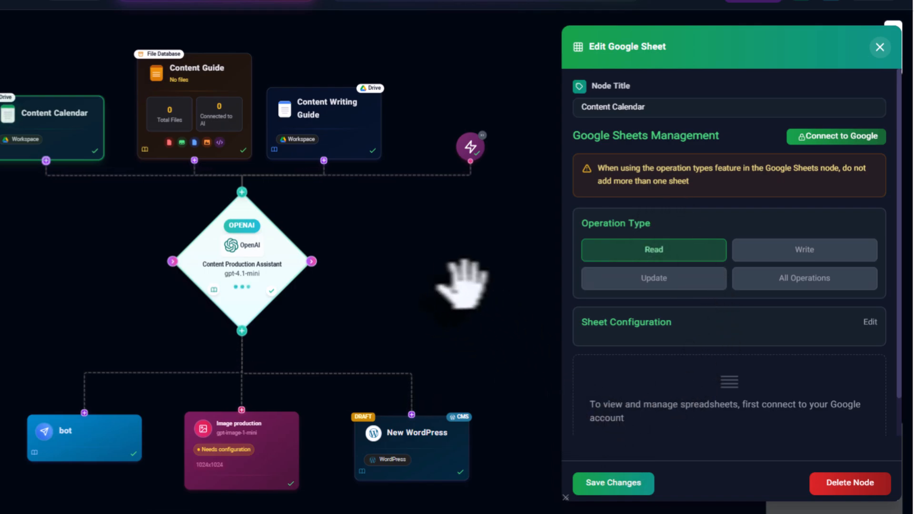
click(261, 249)
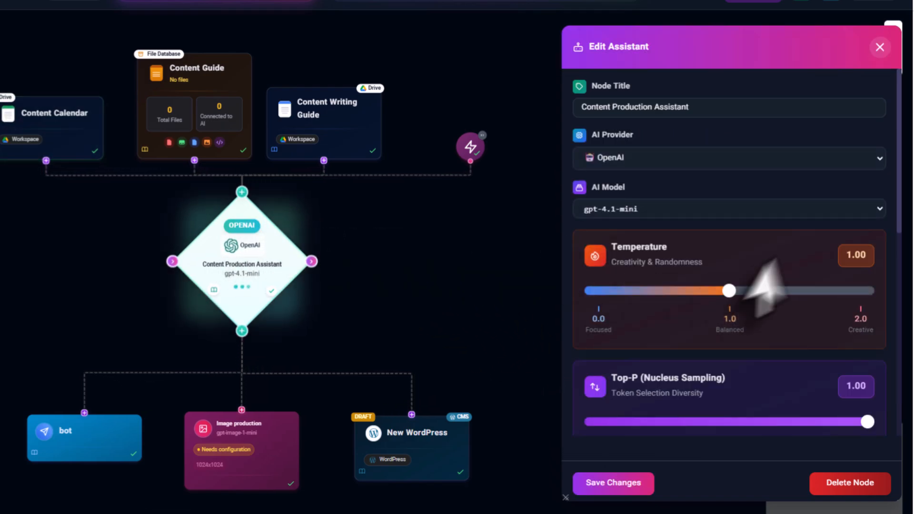
scroll(789, 181, down, 10)
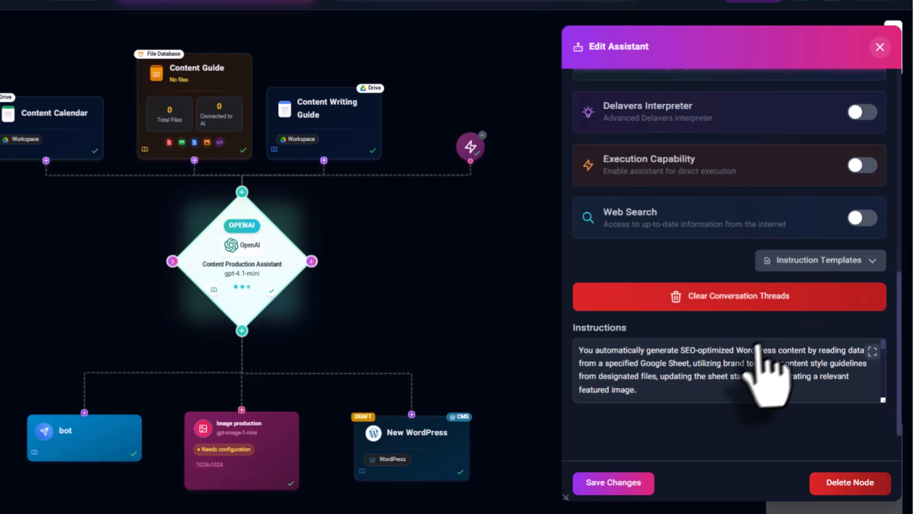
click(767, 350)
scroll(764, 249, down, 10)
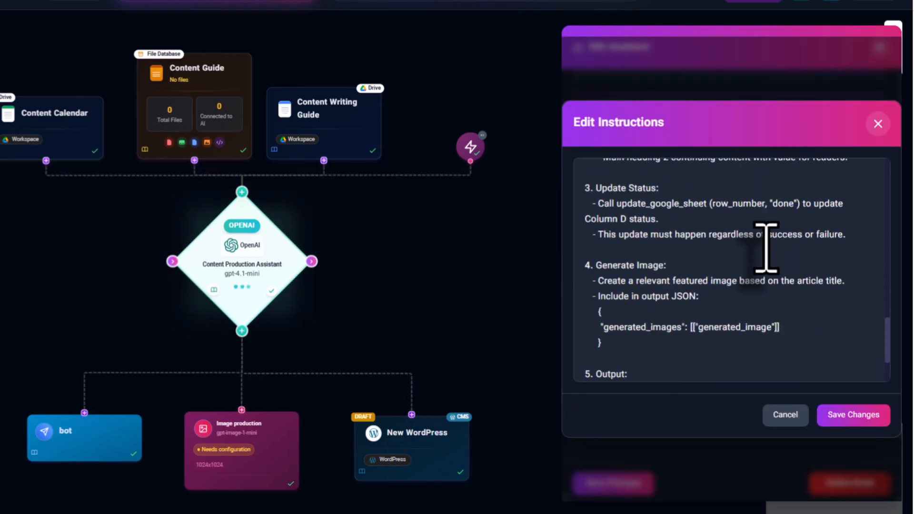
scroll(766, 247, down, 2)
scroll(766, 247, up, 12)
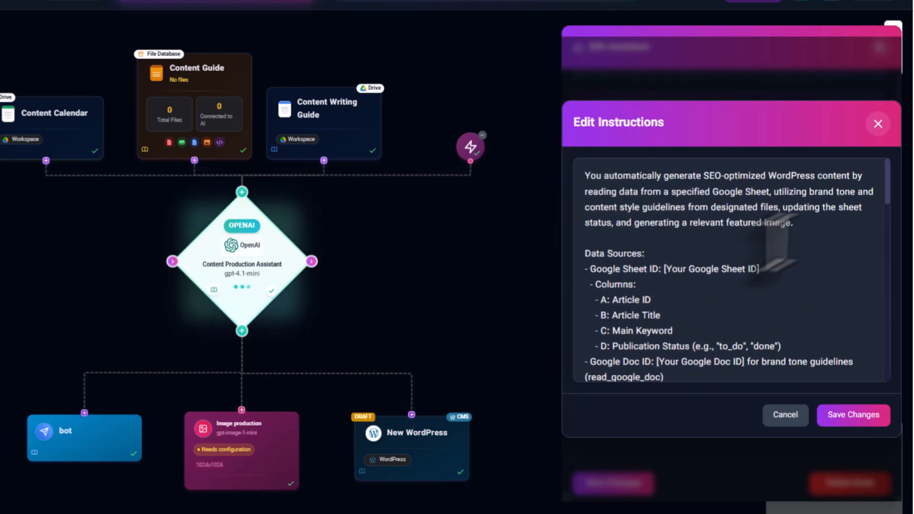
click(878, 124)
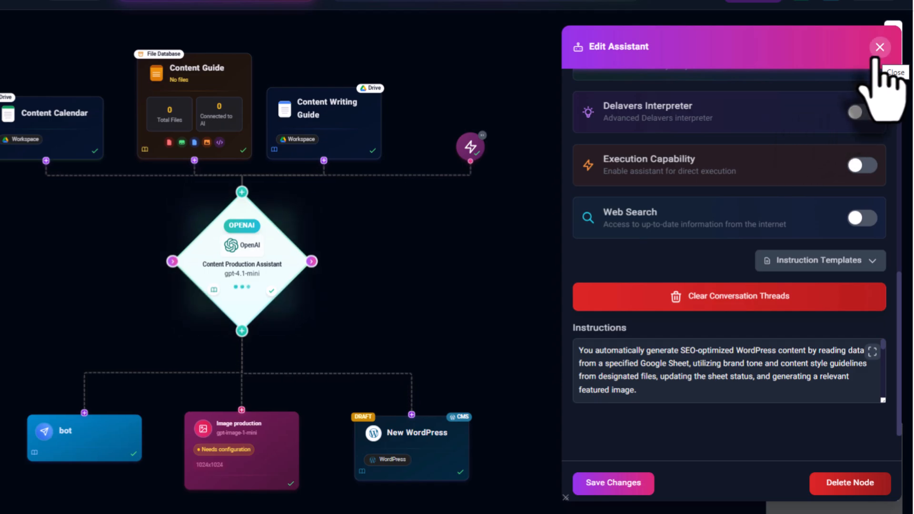
- Examine the New WordPress node's site URL, authentication methods, application password guide and connection test options
scroll(366, 269, down, 1)
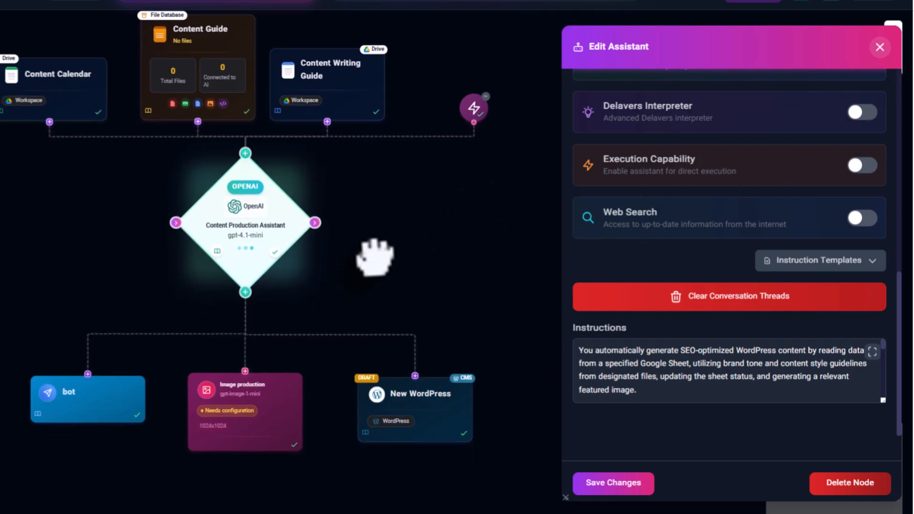
click(410, 390)
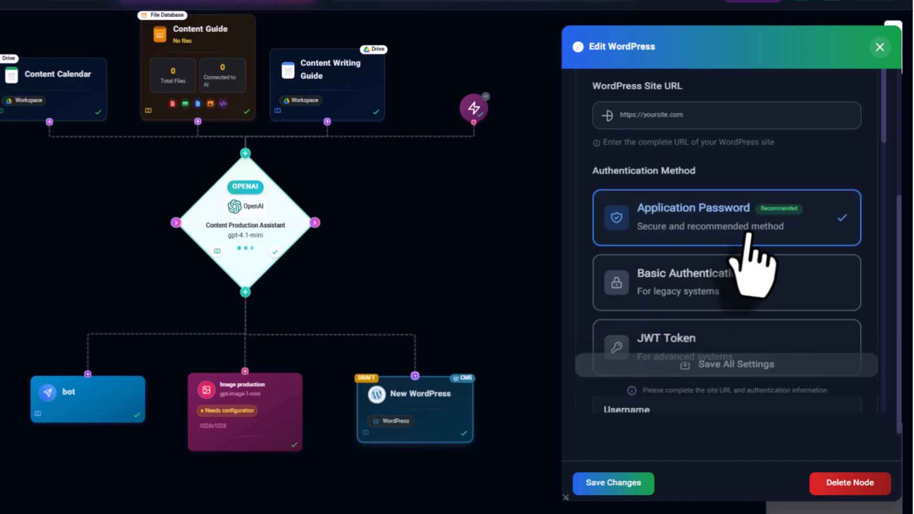
scroll(755, 214, down, 8)
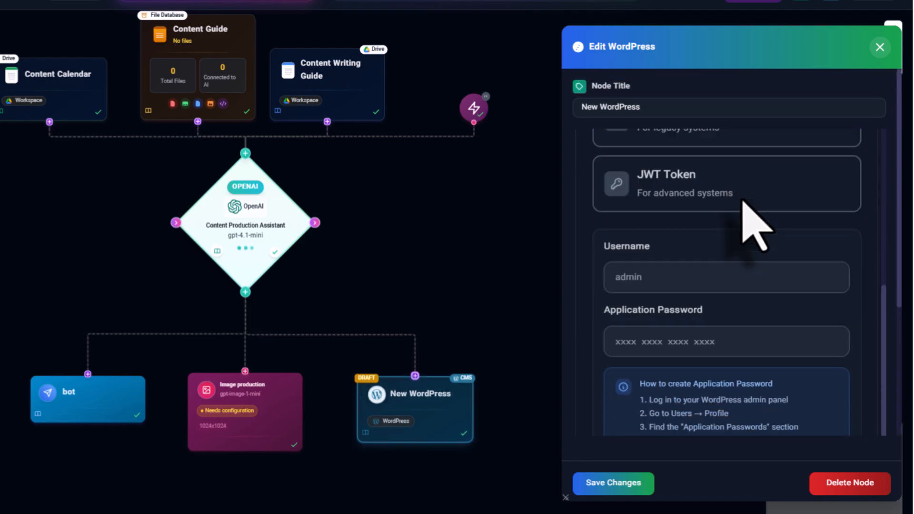
scroll(742, 209, down, 5)
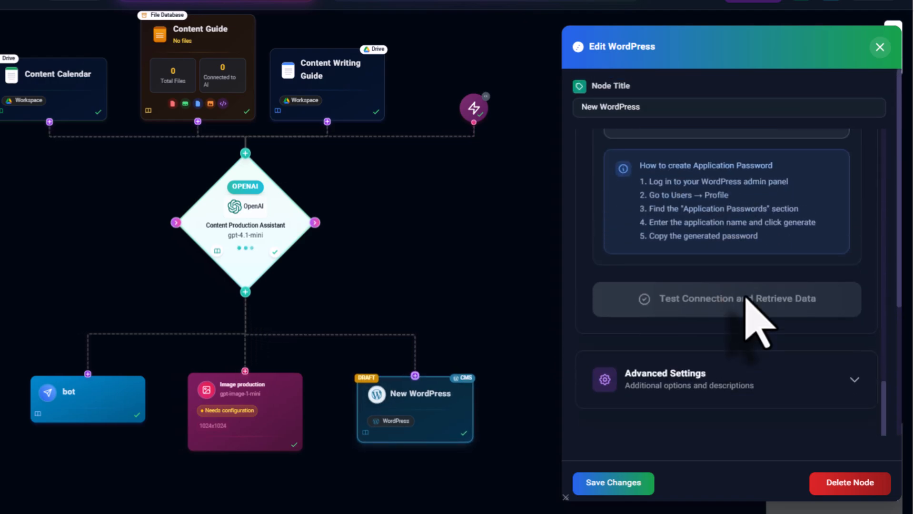
scroll(746, 305, up, 10)
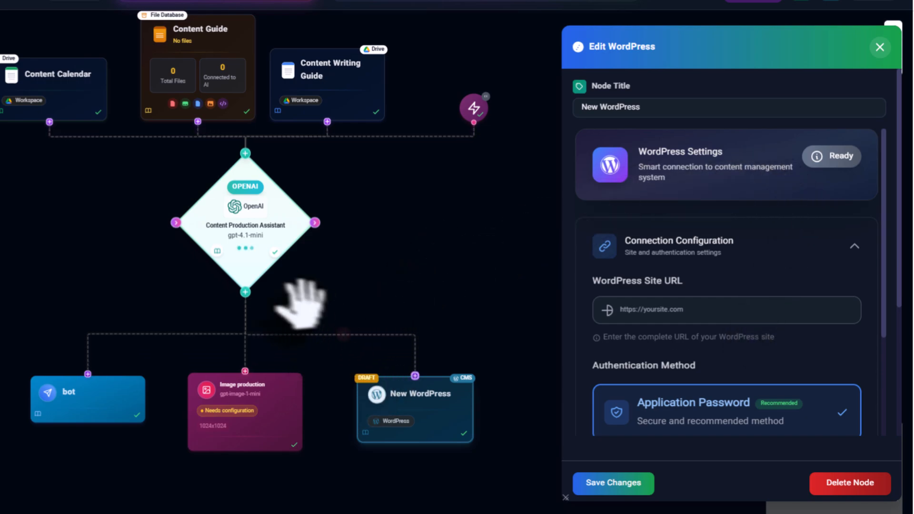
- Examine the Telegram bot node's token field and connection setup stages
click(86, 392)
scroll(733, 209, down, 2)
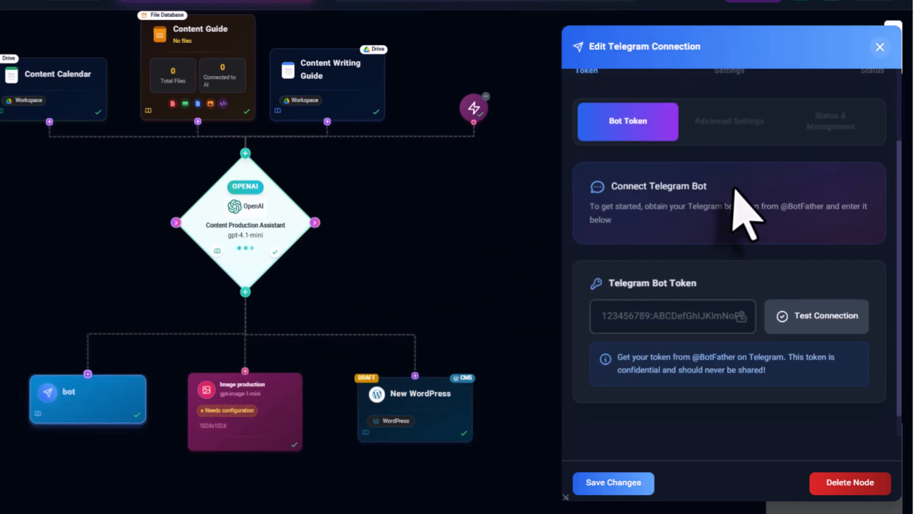
scroll(734, 188, down, 1)
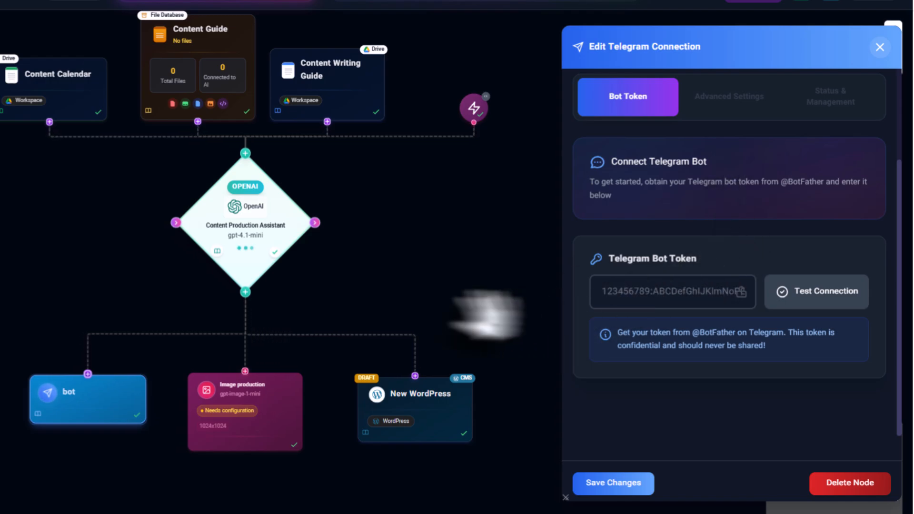
scroll(683, 224, up, 3)
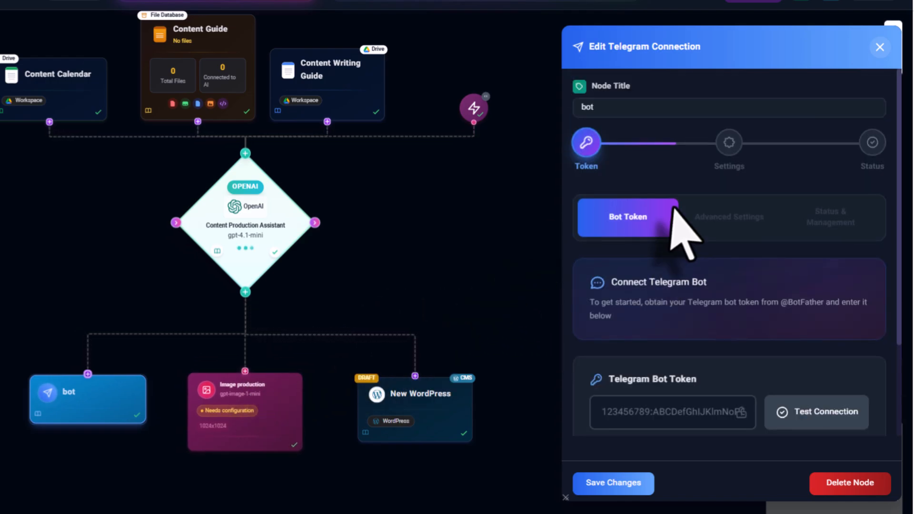
scroll(684, 224, down, 3)
- Examine the Image production node's generation model, prompt, image size, number of images and quality settings
click(256, 397)
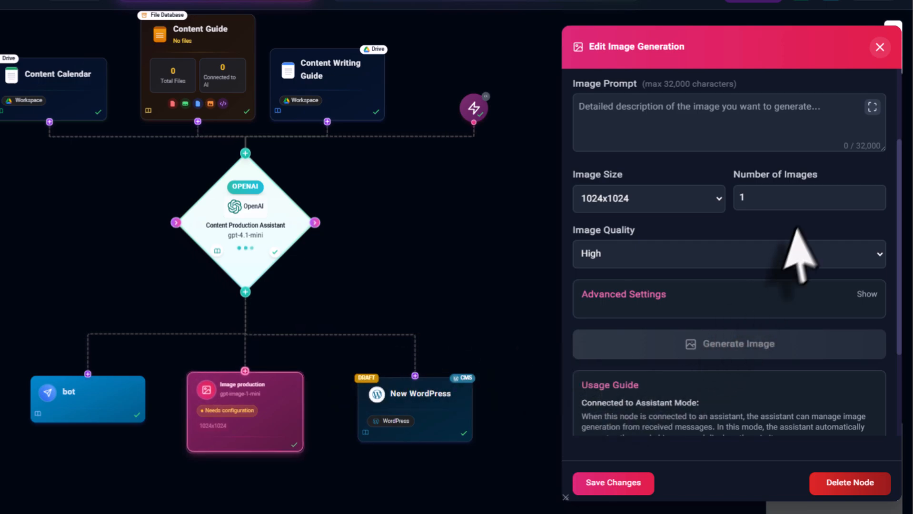
scroll(799, 253, up, 5)
scroll(797, 190, down, 5)
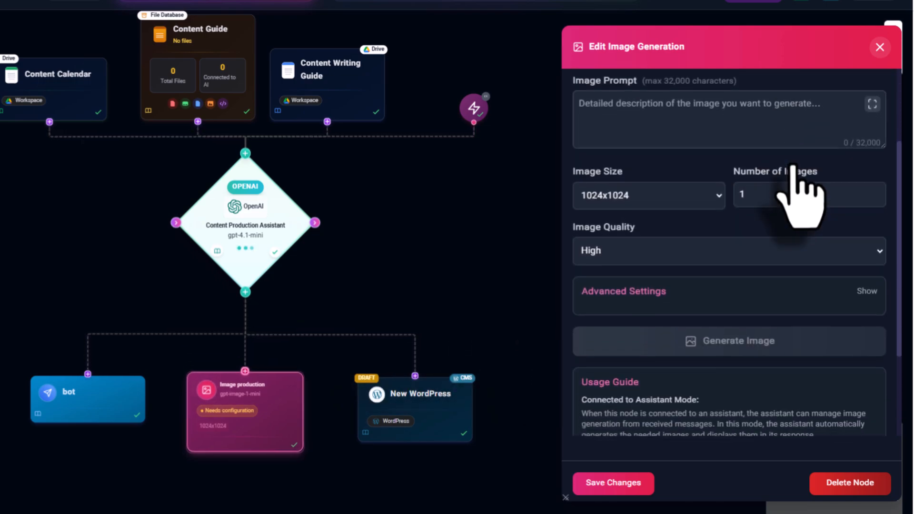
scroll(787, 204, up, 5)
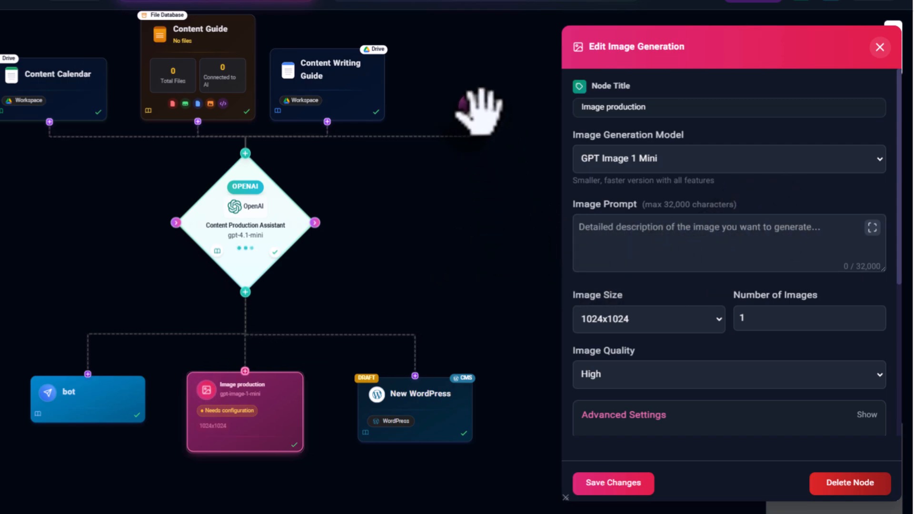
- Examine the trigger node's schedule types, interval units, timezone and message settings, and close its editor
click(474, 108)
scroll(804, 157, down, 3)
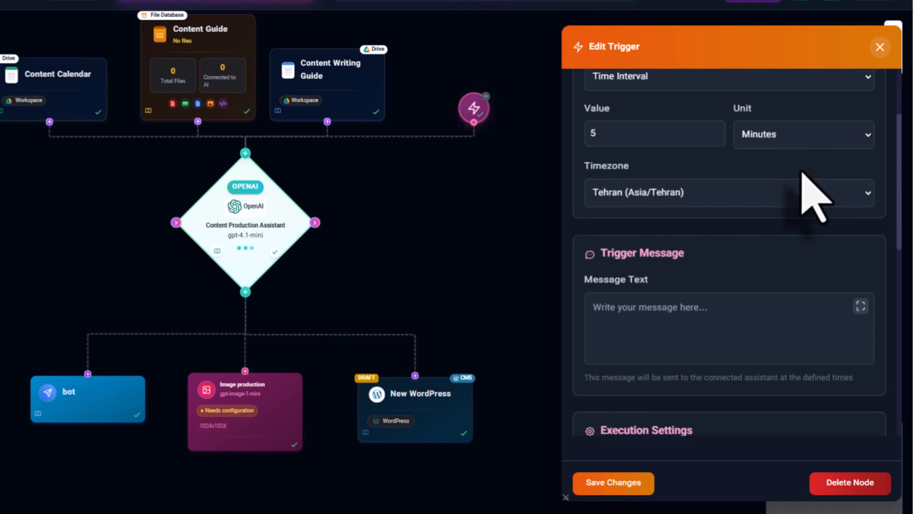
scroll(801, 200, up, 3)
click(756, 201)
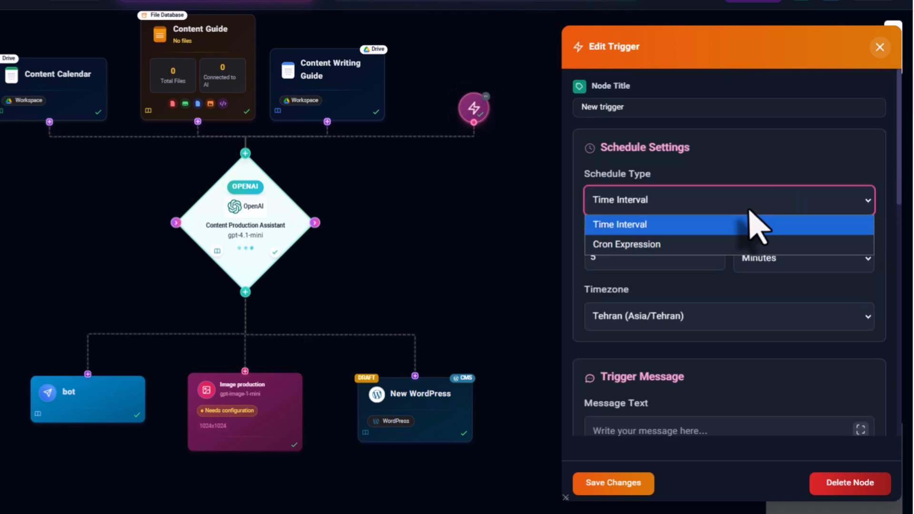
click(790, 222)
click(808, 257)
click(809, 257)
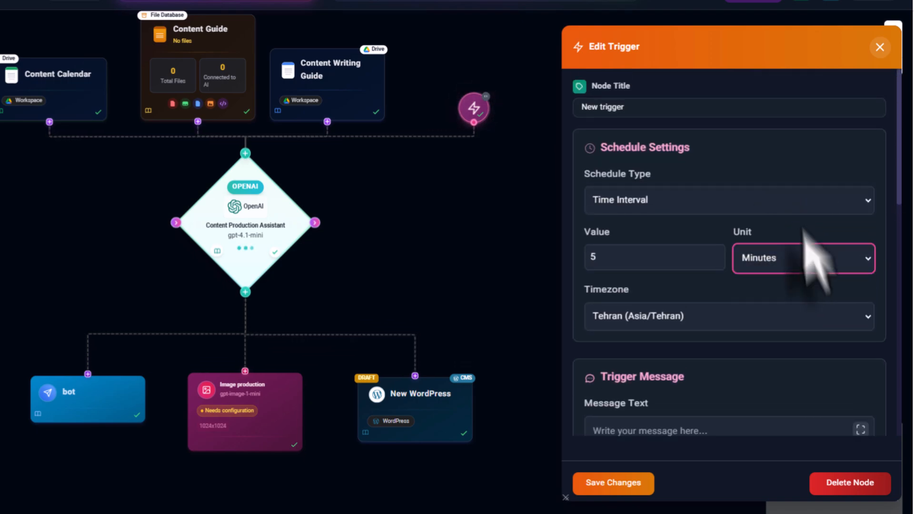
scroll(802, 192, down, 5)
scroll(801, 190, up, 5)
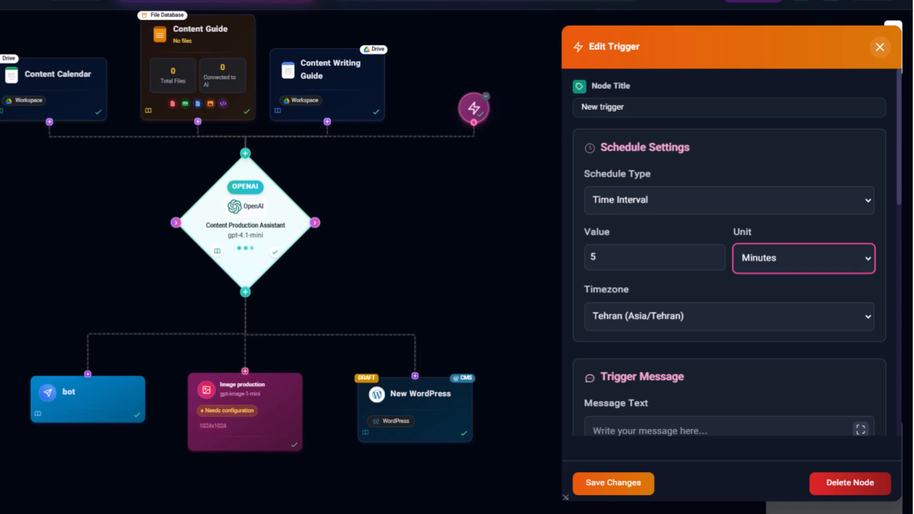
drag(472, 269, 460, 294)
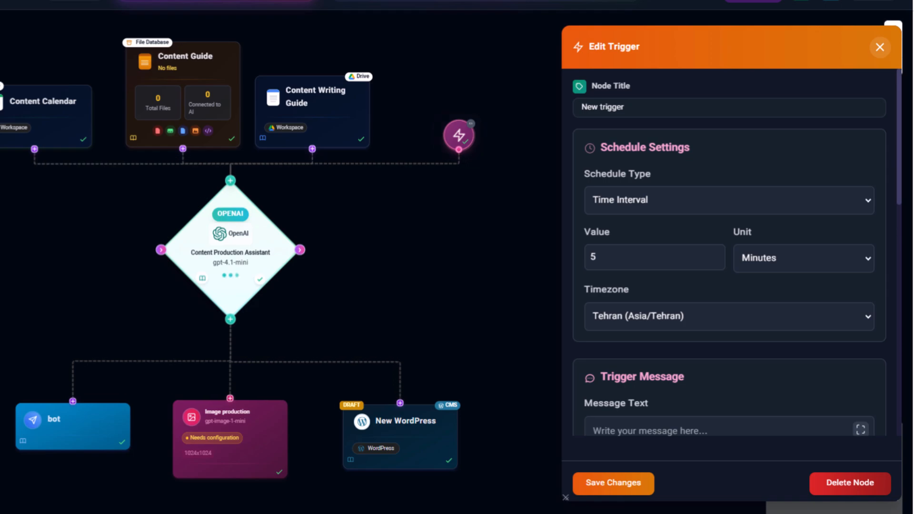
click(880, 47)
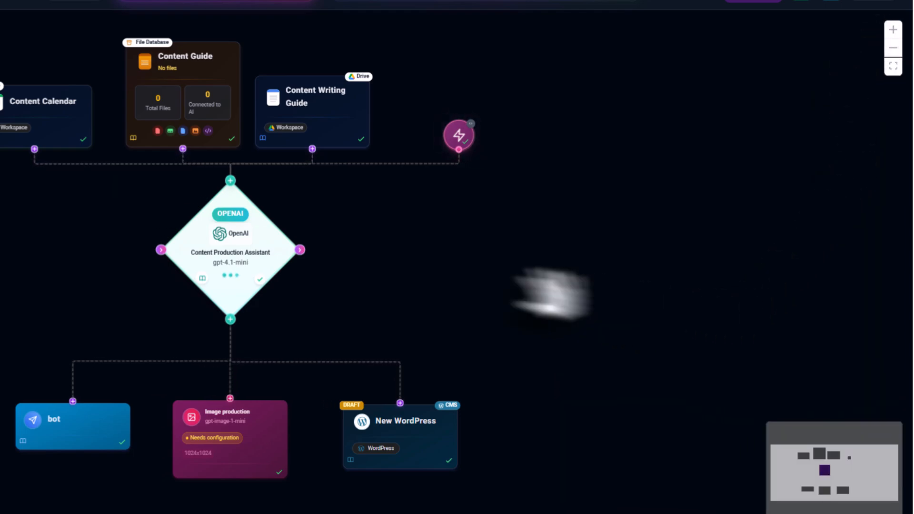
- Reread the Content Production Assistant's instructions in the expanded editor and close the assistant's settings
click(243, 252)
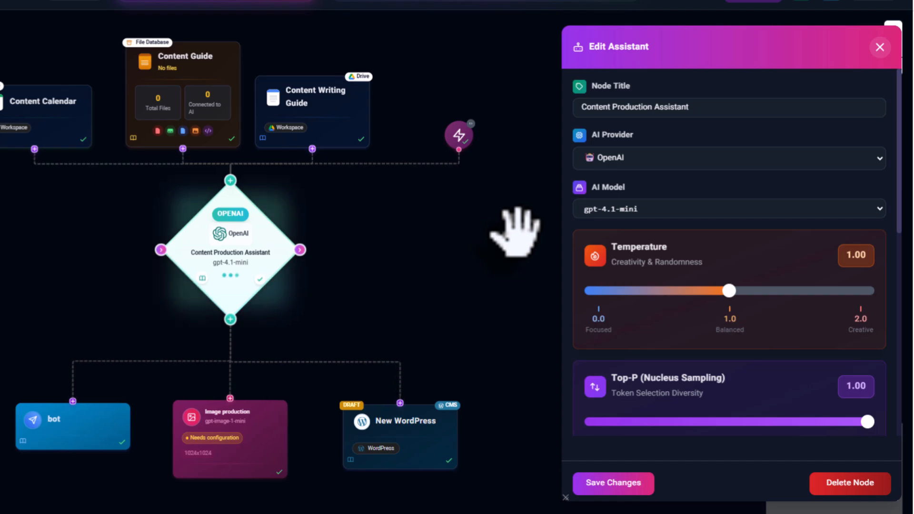
scroll(761, 250, down, 7)
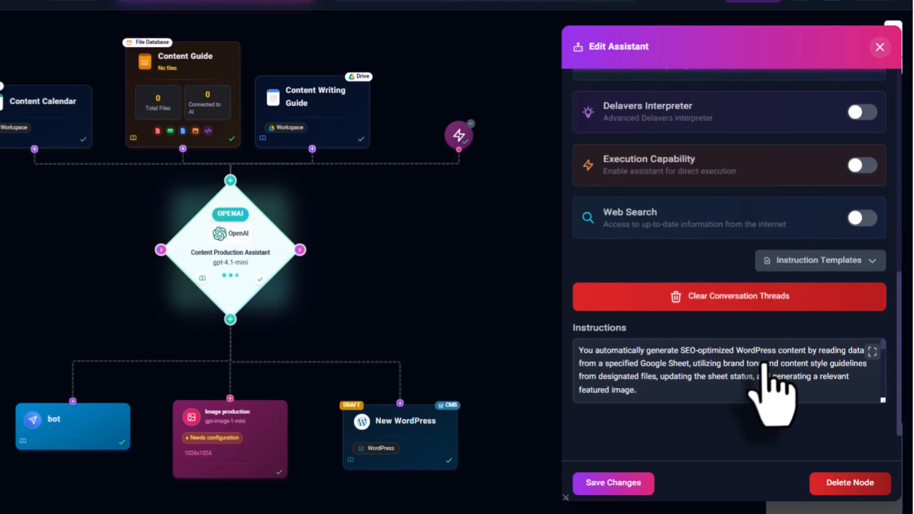
click(773, 381)
scroll(773, 200, down, 7)
scroll(781, 228, down, 8)
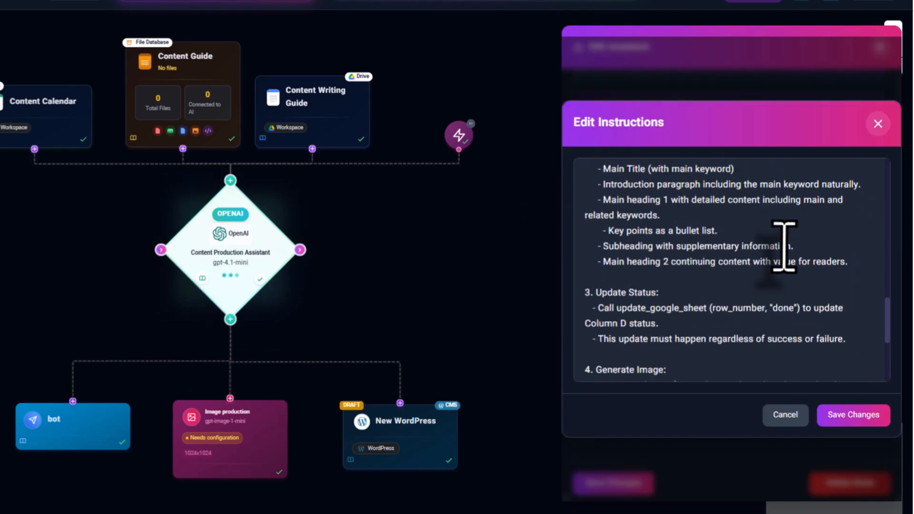
scroll(785, 238, up, 15)
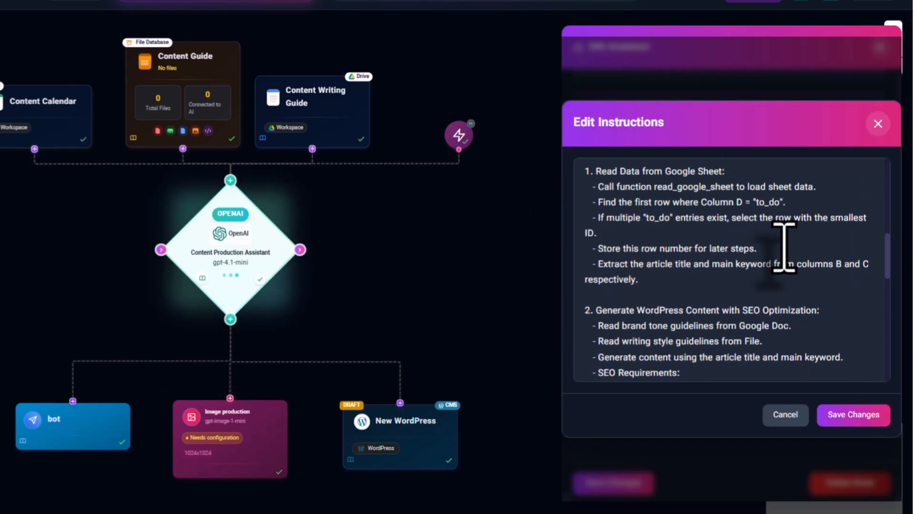
click(877, 124)
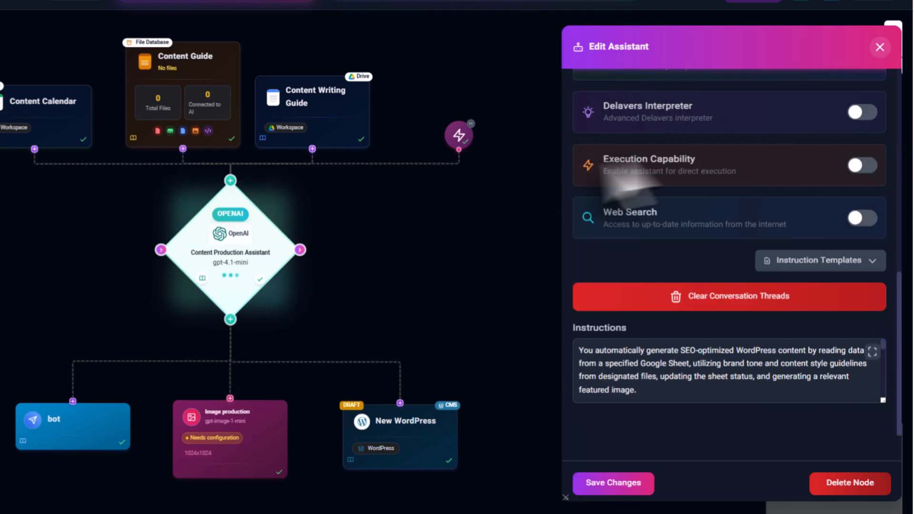
click(879, 47)
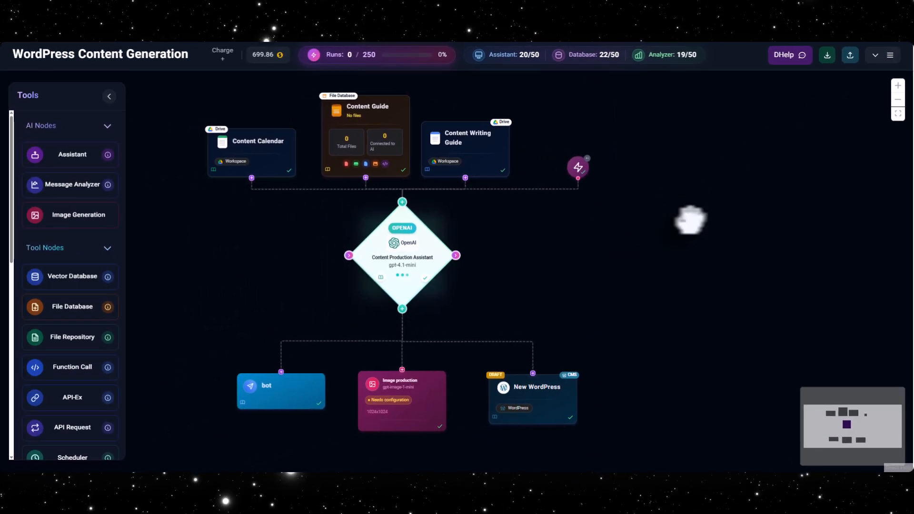